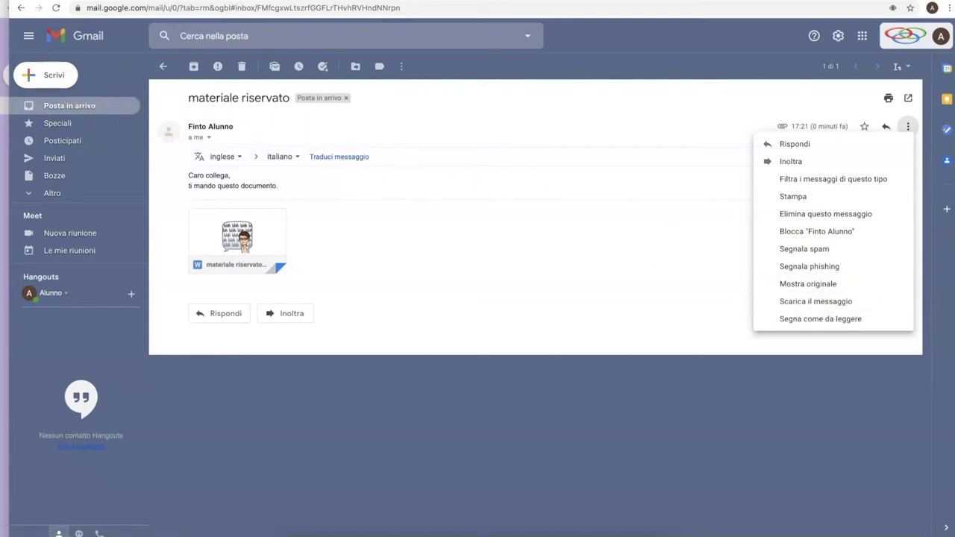
# Step: Switch to the sender's mailbox and start an enlarged new message addressed to the test student account
pyautogui.press('super+m')
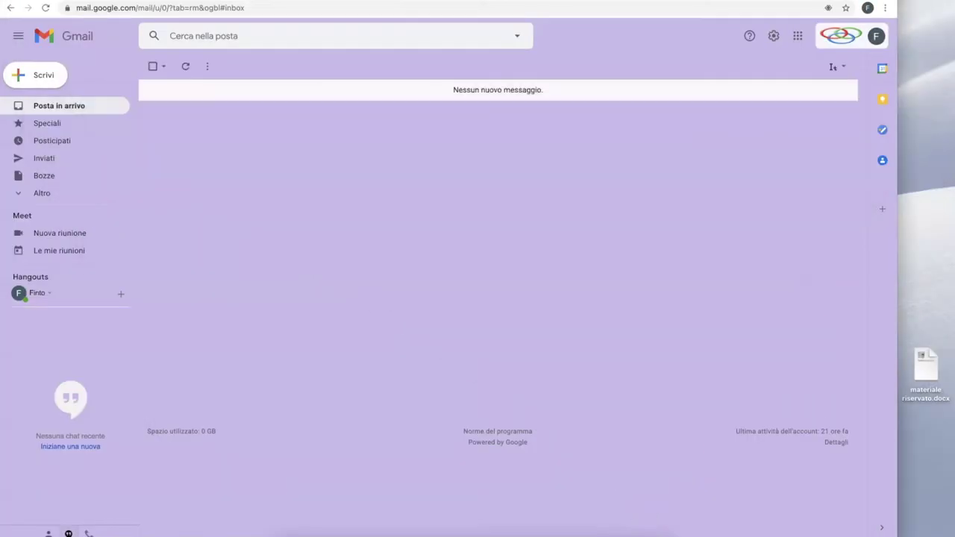
pyautogui.moveTo(35, 1)
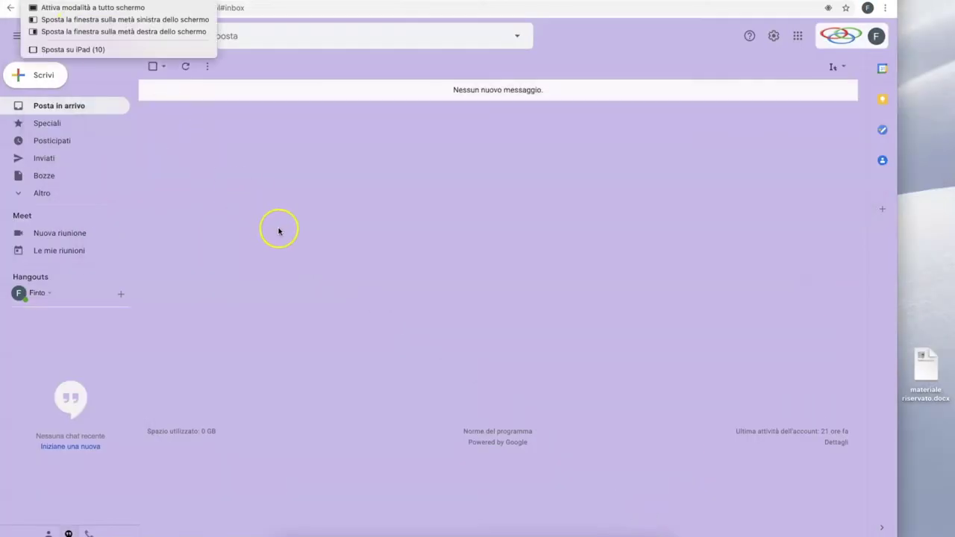
pyautogui.click(37, 77)
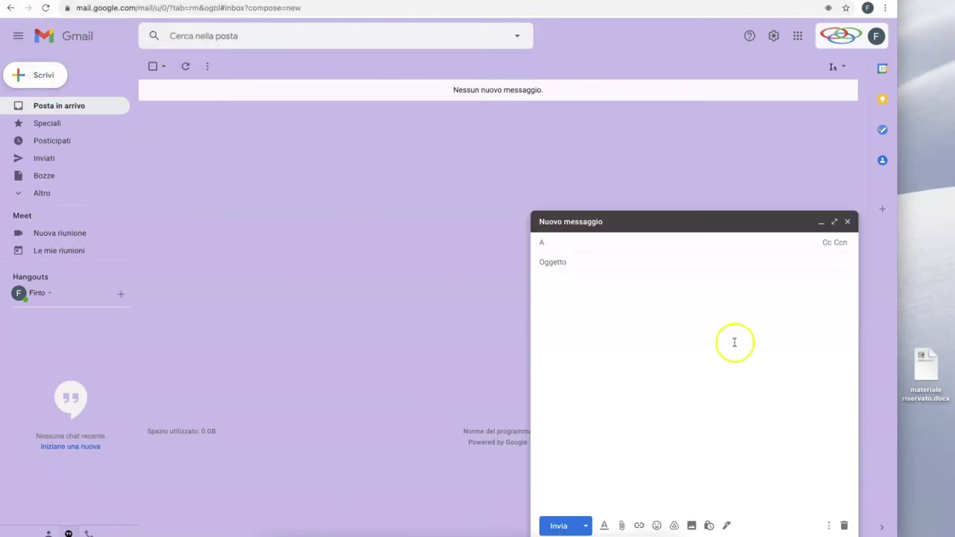
pyautogui.click(834, 222)
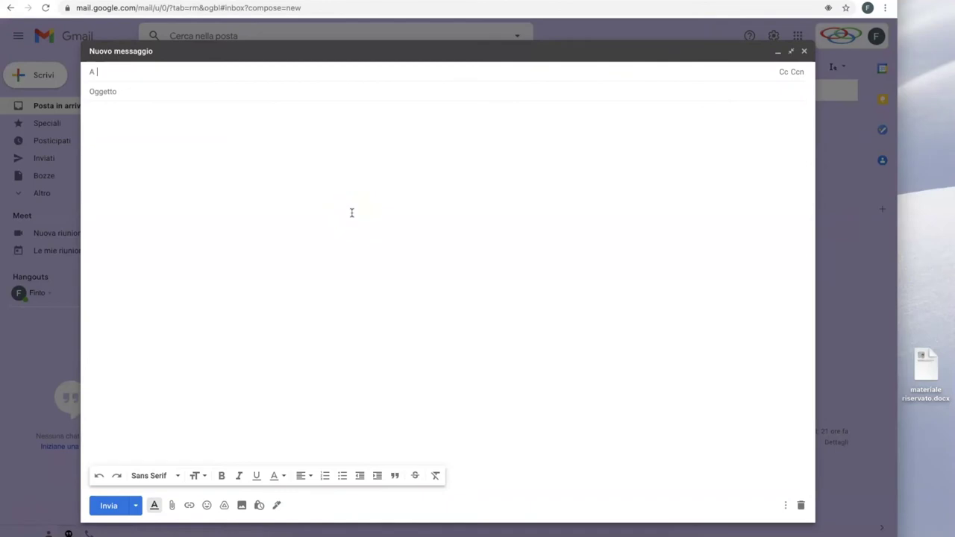
pyautogui.write('alu')
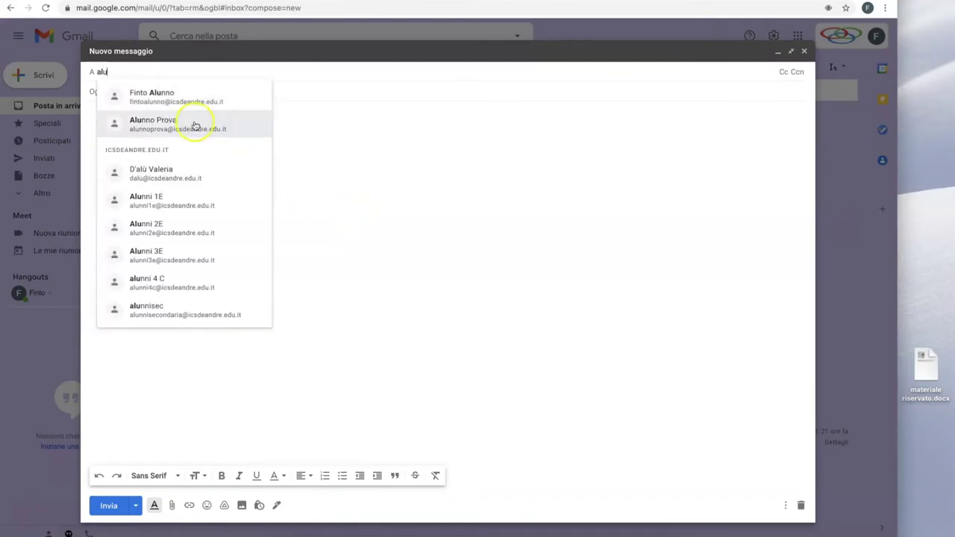
pyautogui.click(187, 120)
# Step: Set the subject to "materiale riservato" and write the body "Caro collega," followed on a new line by "ti mando questo documento."
pyautogui.click(140, 89)
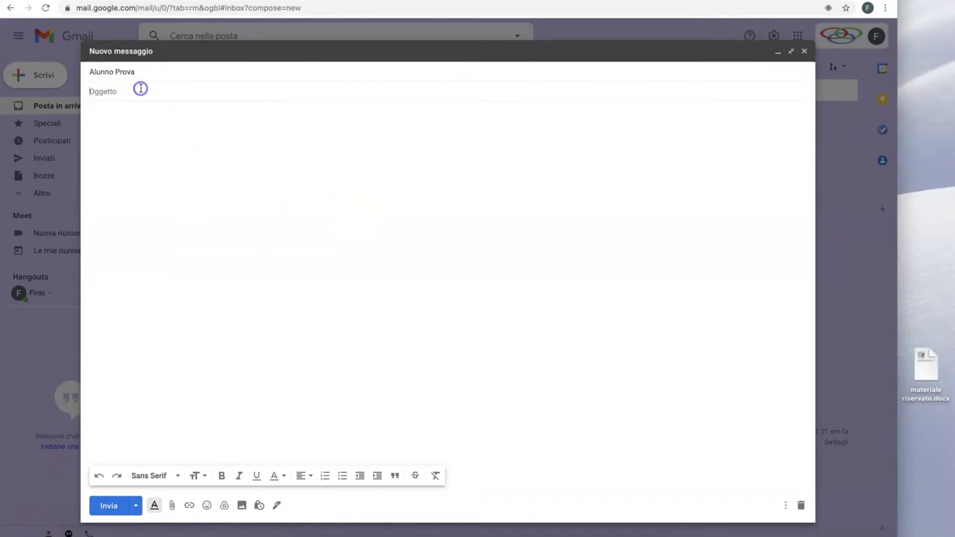
pyautogui.write('materiale riservato')
pyautogui.click(147, 115)
pyautogui.write('Caro collega,')
pyautogui.press('Return')
pyautogui.write('ti mando questo documento.')
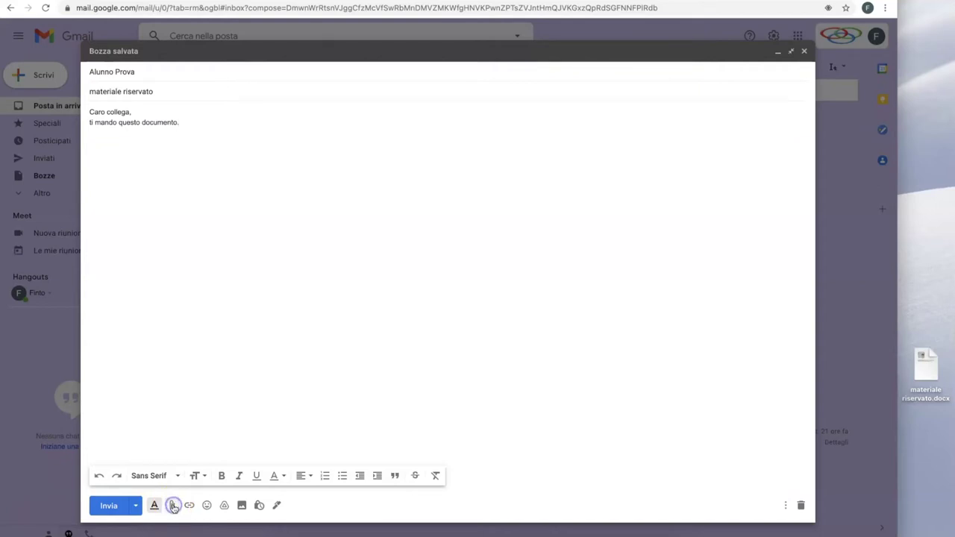
# Step: Attach the file materiale riservato.docx to the message
pyautogui.click(173, 505)
pyautogui.click(309, 193)
pyautogui.click(678, 364)
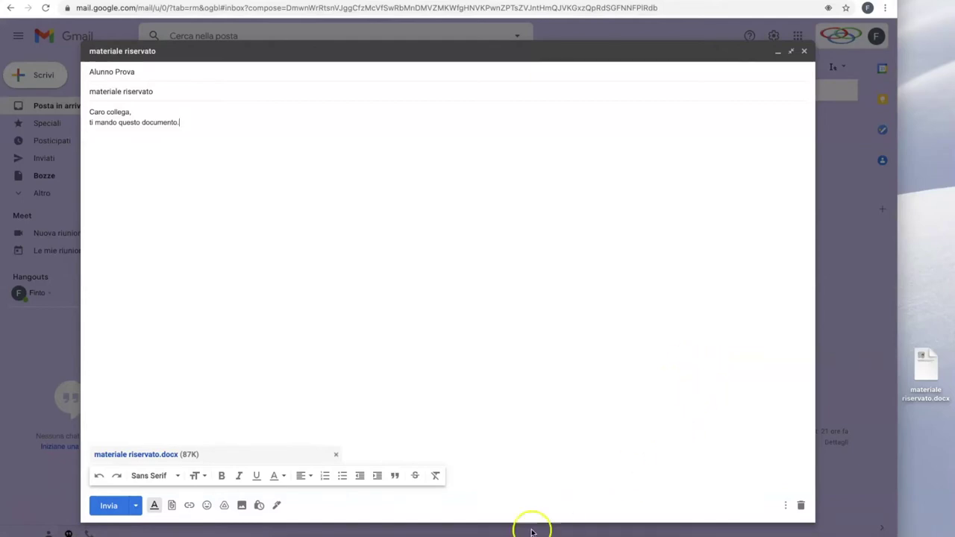
# Step: Enable confidential mode with expiry after 1 day and no SMS passcode, and send the message
pyautogui.click(260, 505)
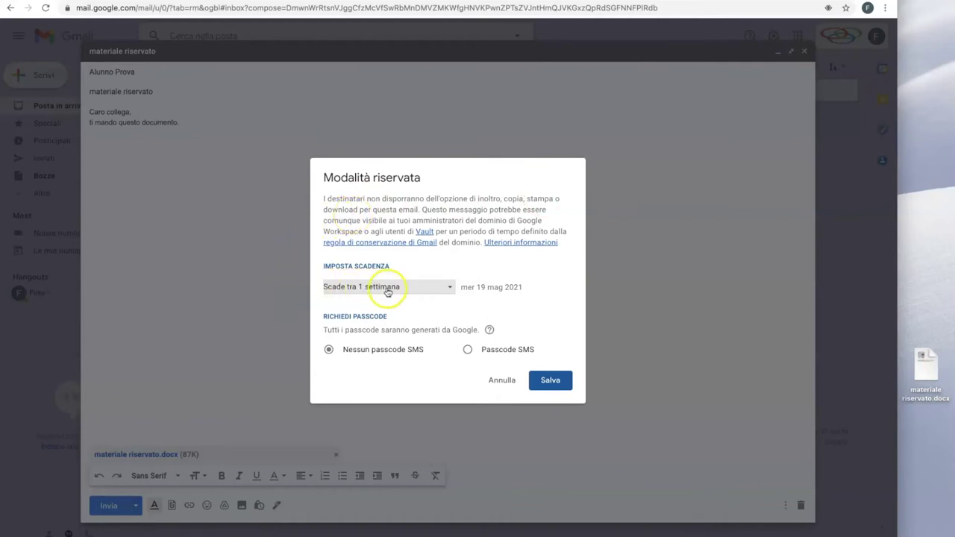
pyautogui.click(451, 289)
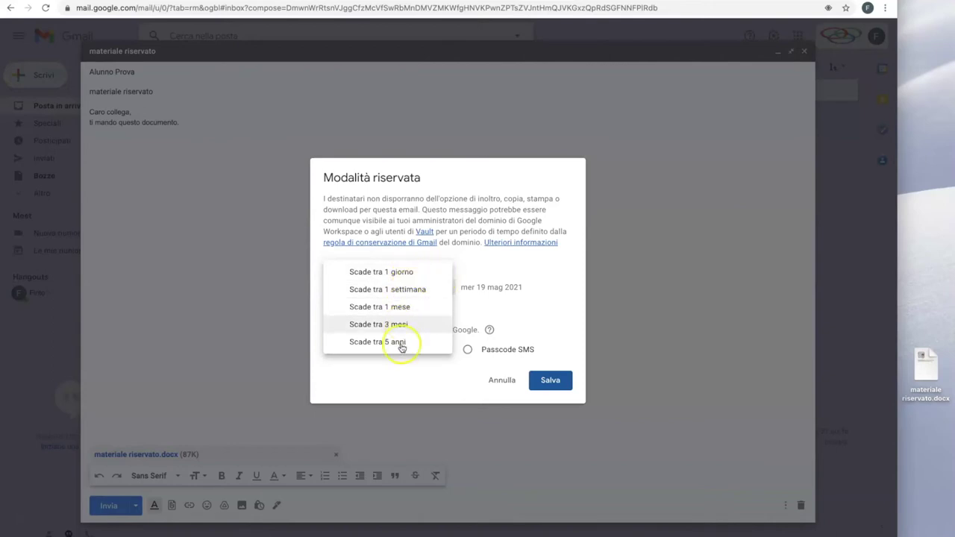
pyautogui.click(402, 276)
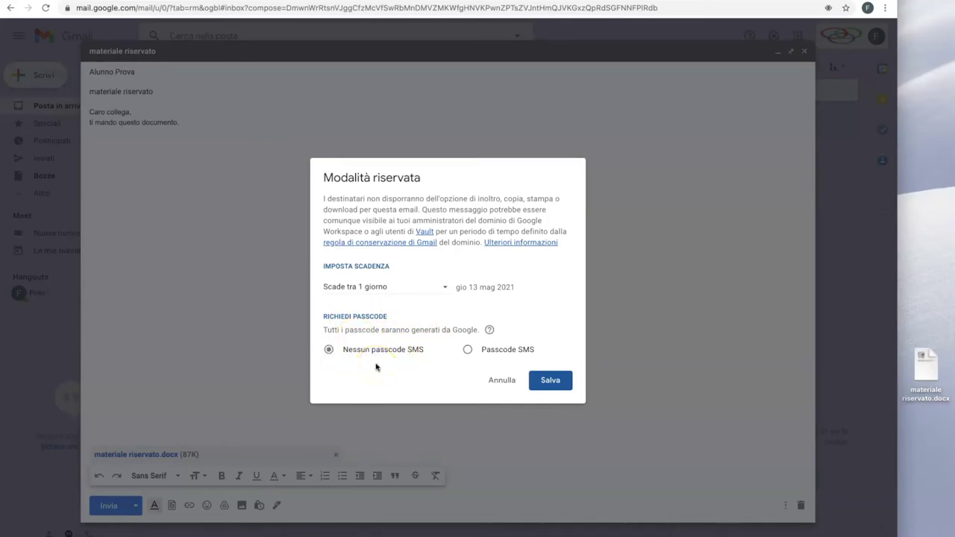
pyautogui.click(561, 383)
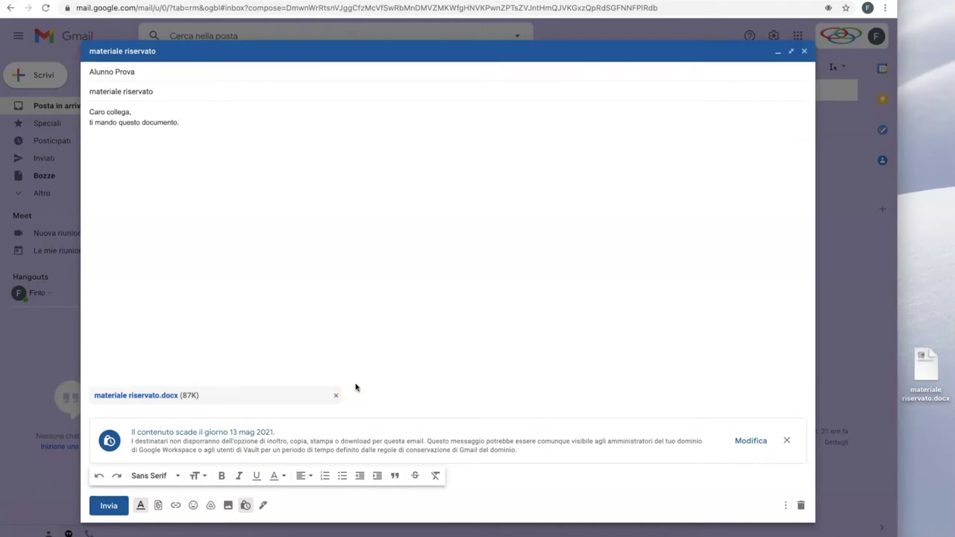
pyautogui.click(112, 507)
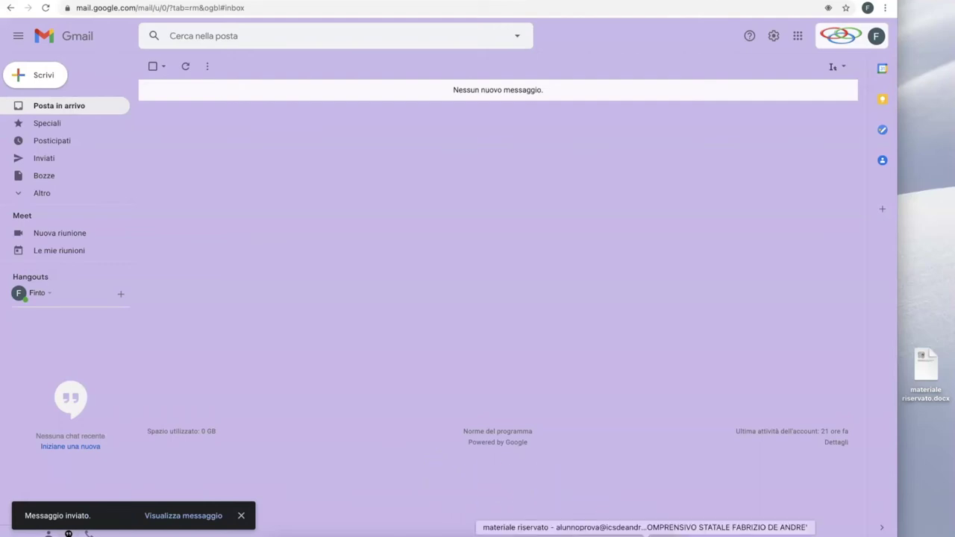
# Step: Switch to the recipient's mailbox and open the new confidential "materiale riservato" message to examine its content and attachment
pyautogui.click(646, 533)
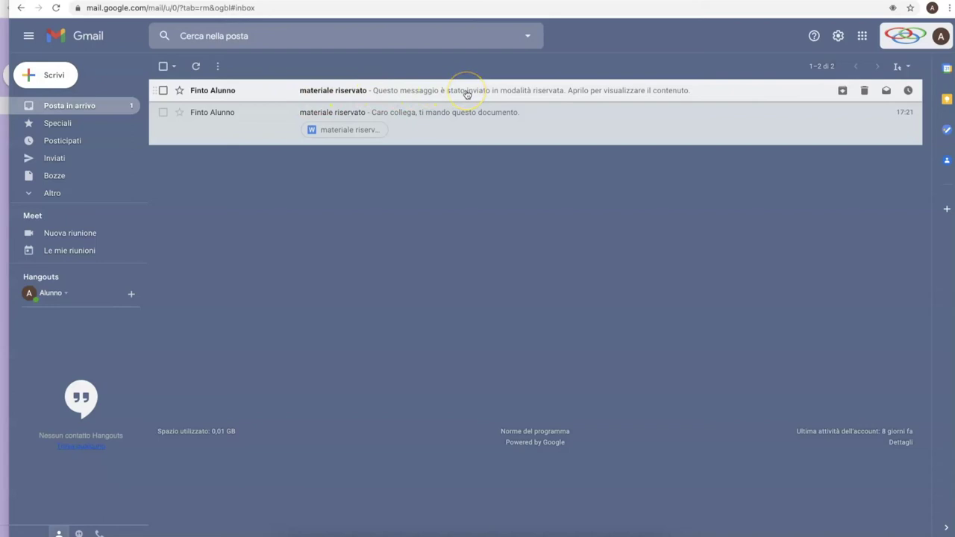
pyautogui.click(387, 97)
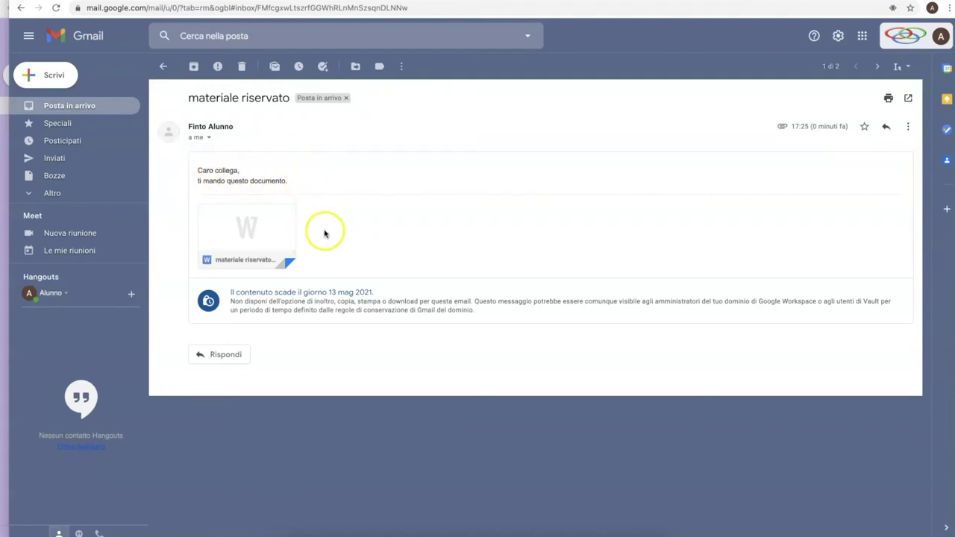
pyautogui.click(257, 223)
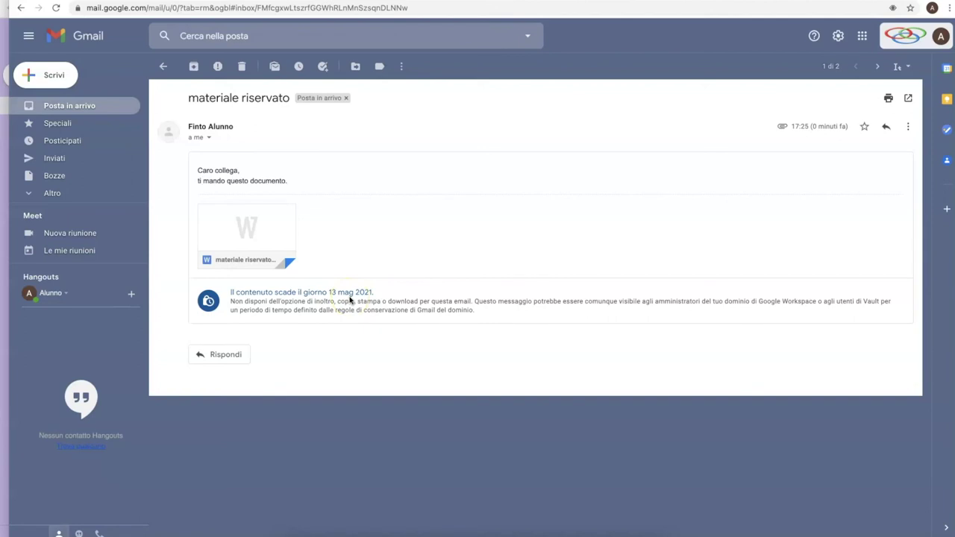
# Step: Reply to the confidential message with "grazie!" and send the reply
pyautogui.click(225, 355)
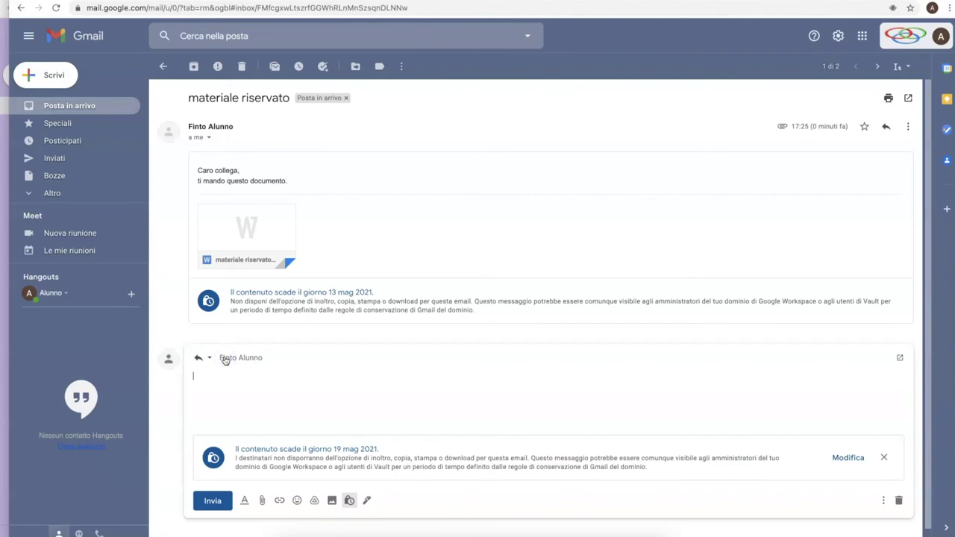
pyautogui.write('grazie!')
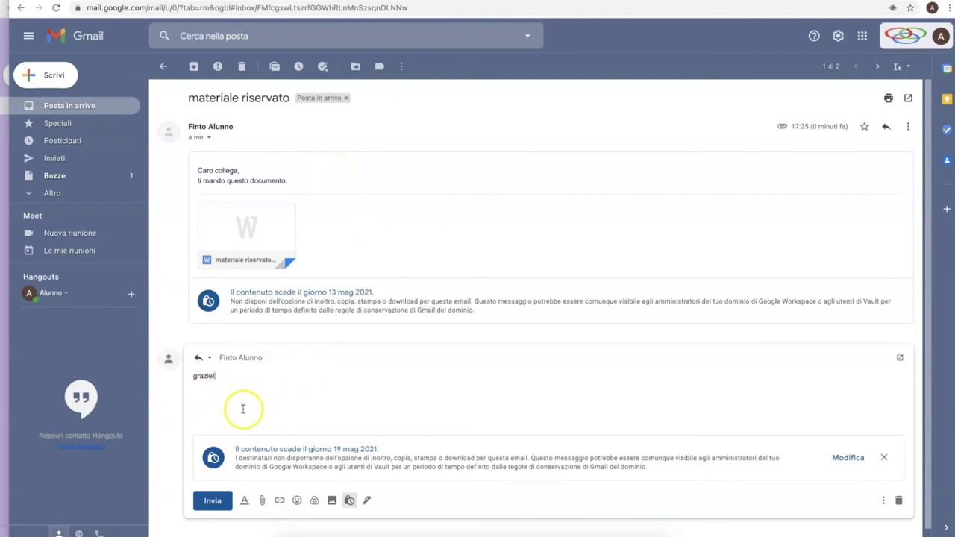
pyautogui.click(212, 500)
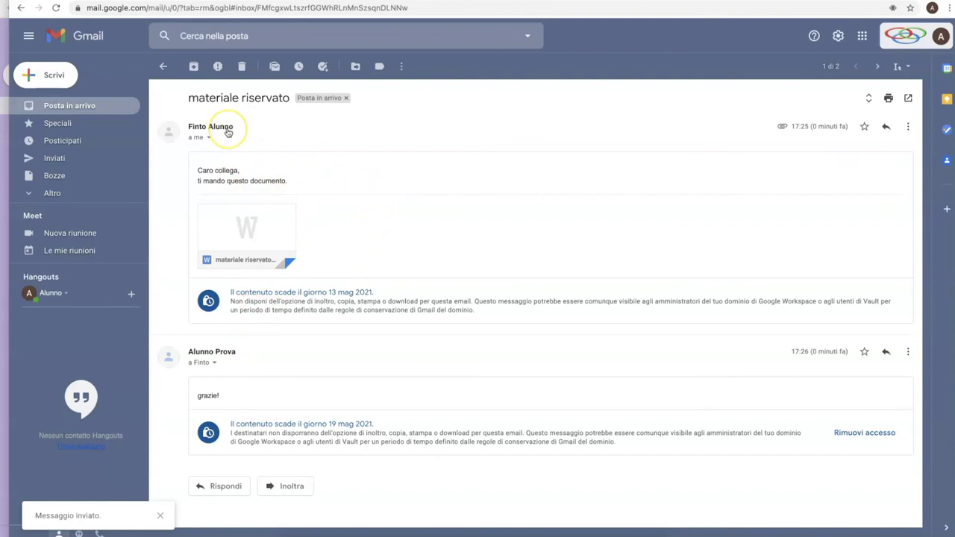
# Step: Check which actions are available for the received confidential message and preview its attached document
pyautogui.click(907, 127)
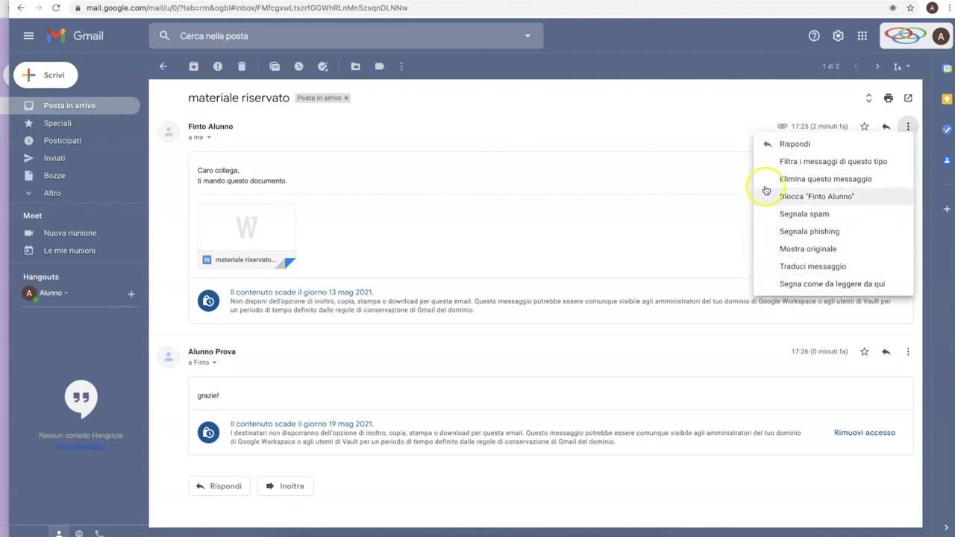
pyautogui.click(731, 246)
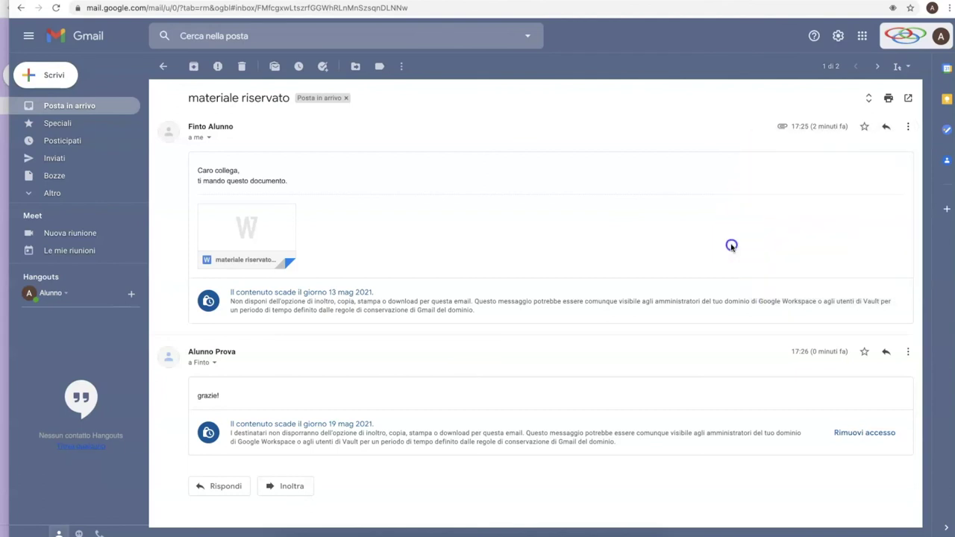
pyautogui.click(240, 236)
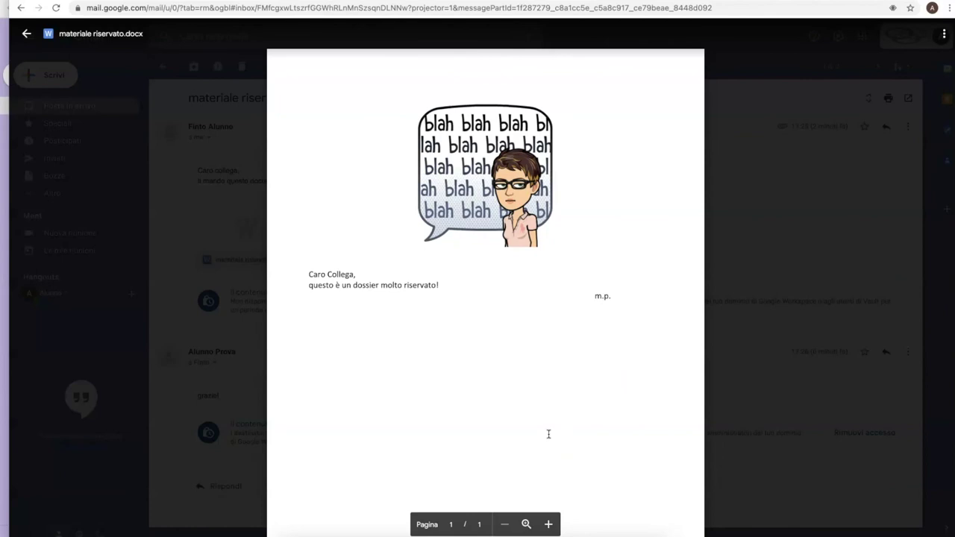
pyautogui.click(26, 33)
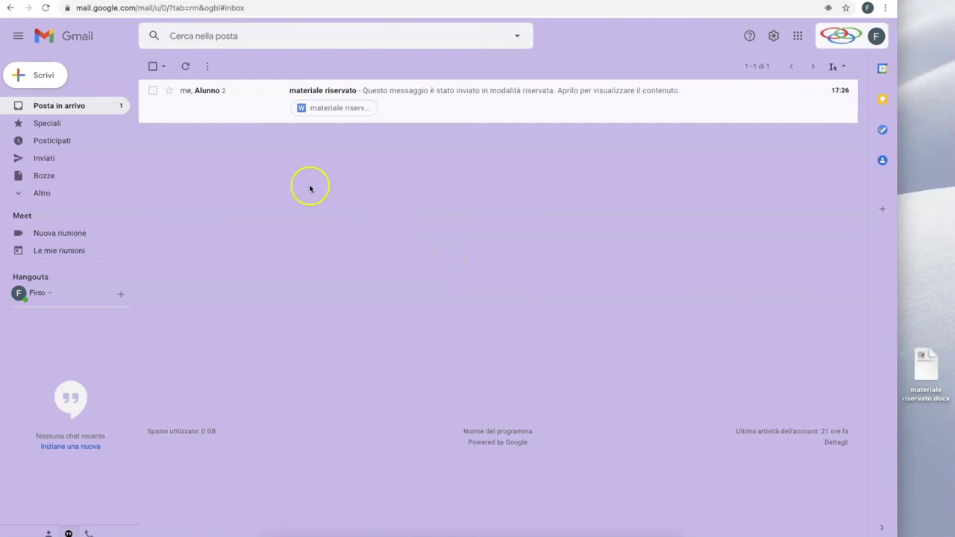
# Step: Open the "materiale riservato" conversation in the sender's inbox
pyautogui.click(330, 93)
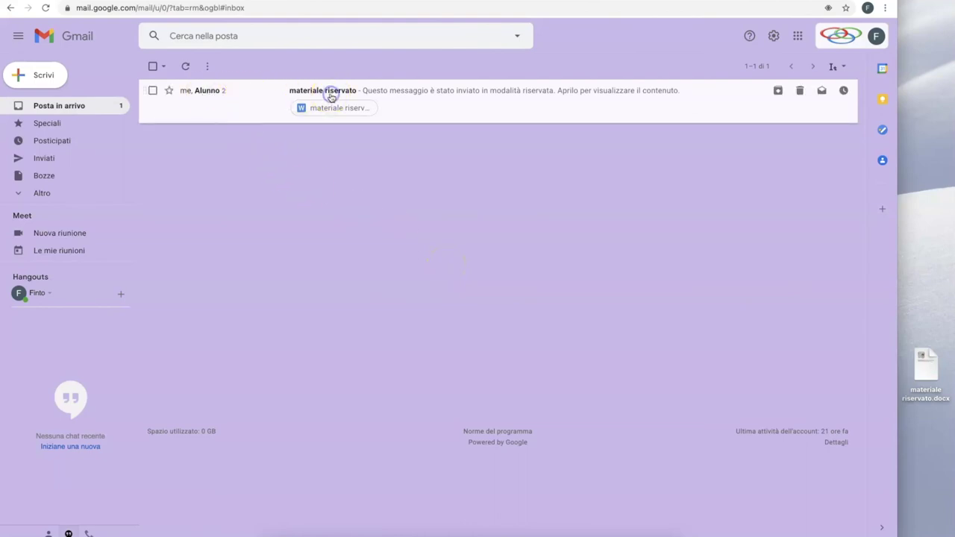